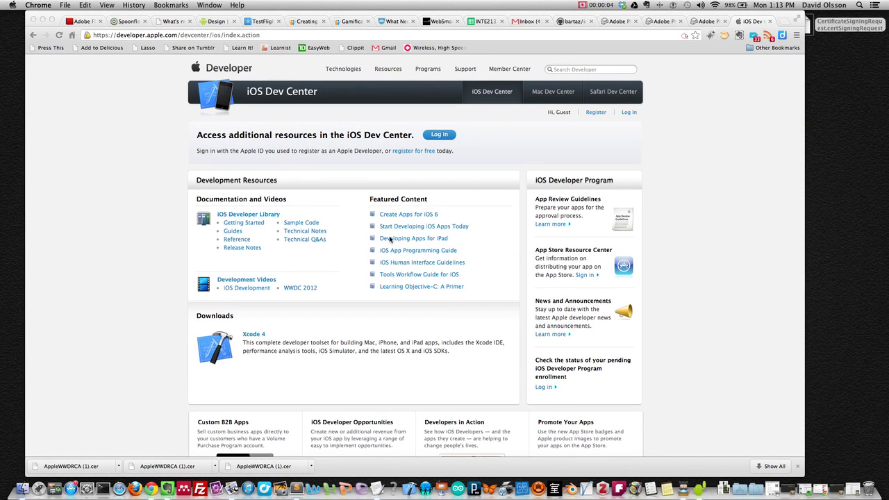
- Launch Keychain Access from a Spotlight search for 'keychain'
{"action": "left_click", "coordinate": [859, 5]}
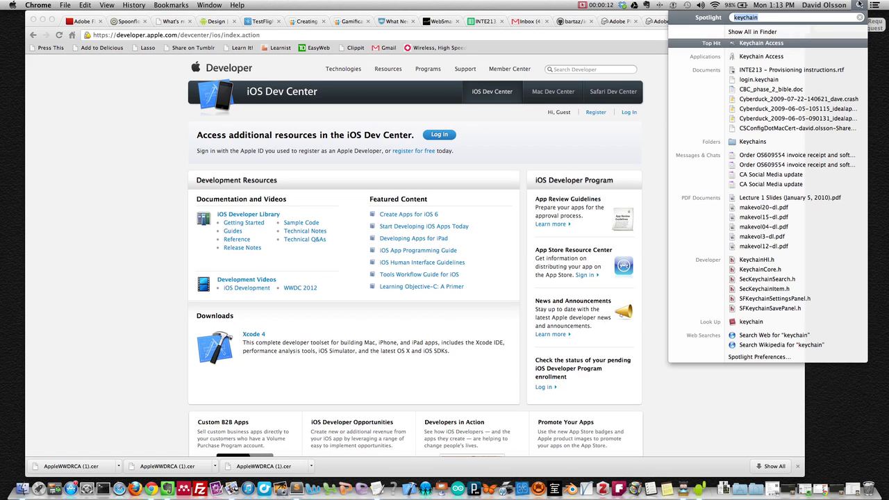
{"action": "left_click", "coordinate": [762, 44]}
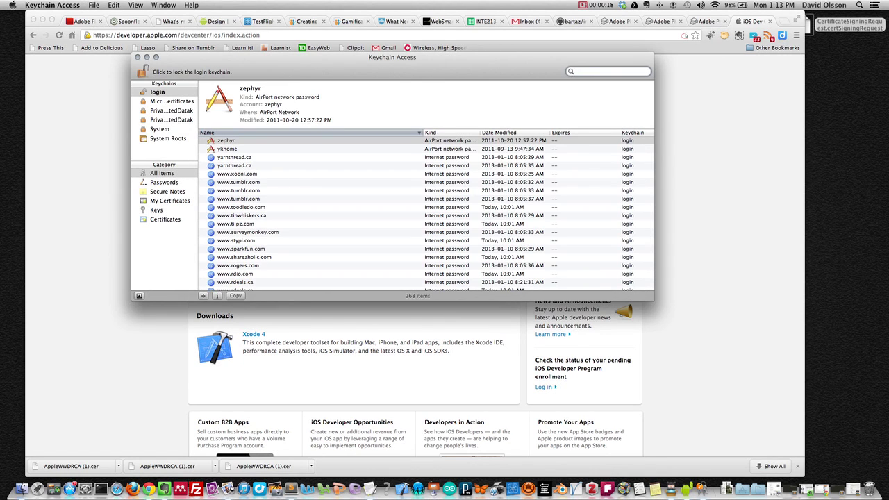
- Start Certificate Assistant's Request a Certificate From a Certificate Authority
{"action": "left_click", "coordinate": [52, 5]}
{"action": "mouse_move", "coordinate": [61, 55]}
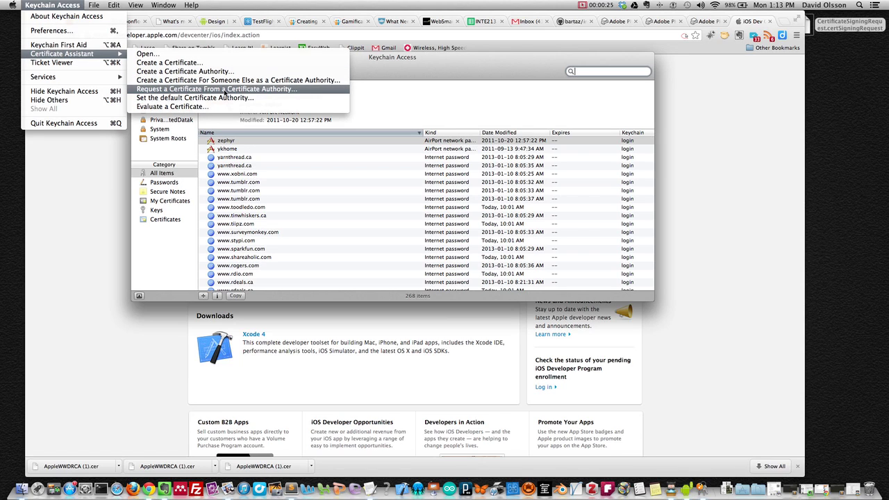
{"action": "left_click", "coordinate": [226, 90]}
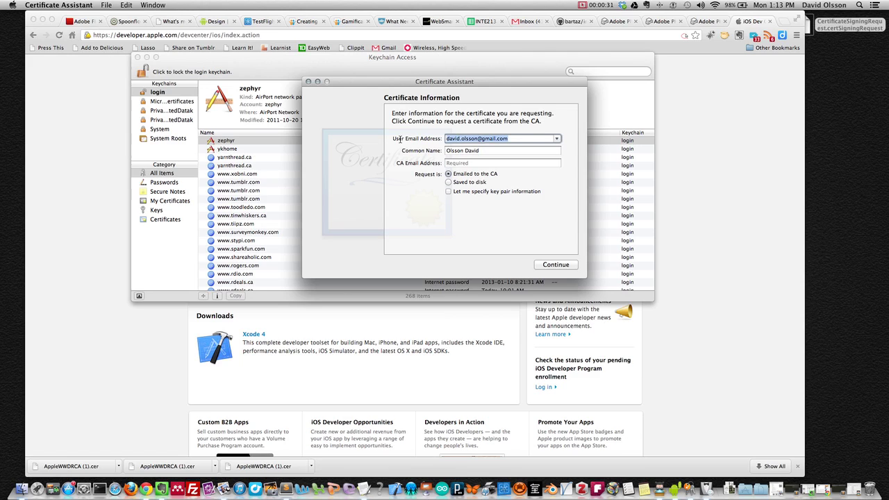
- Enter the developer's e-mail, choose Saved to disk, and save to the Desktop, replacing the old file
{"action": "key", "text": "Tab"}
{"action": "left_click", "coordinate": [448, 182]}
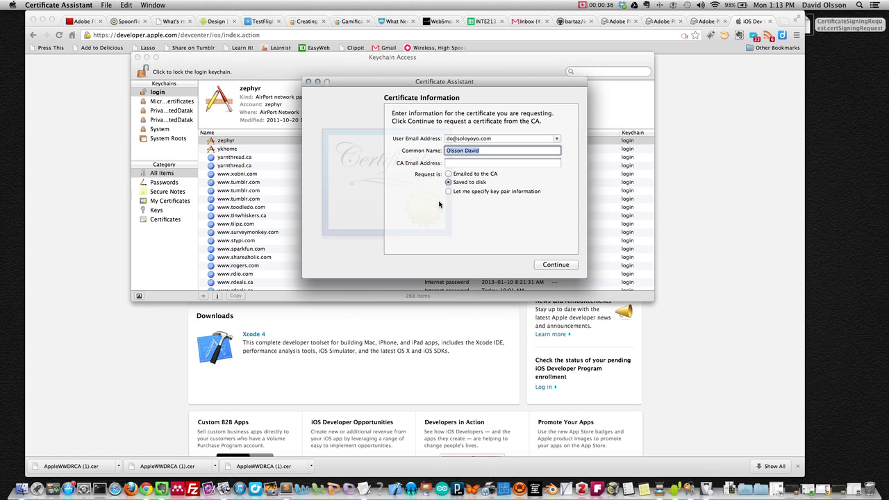
{"action": "left_click", "coordinate": [553, 267]}
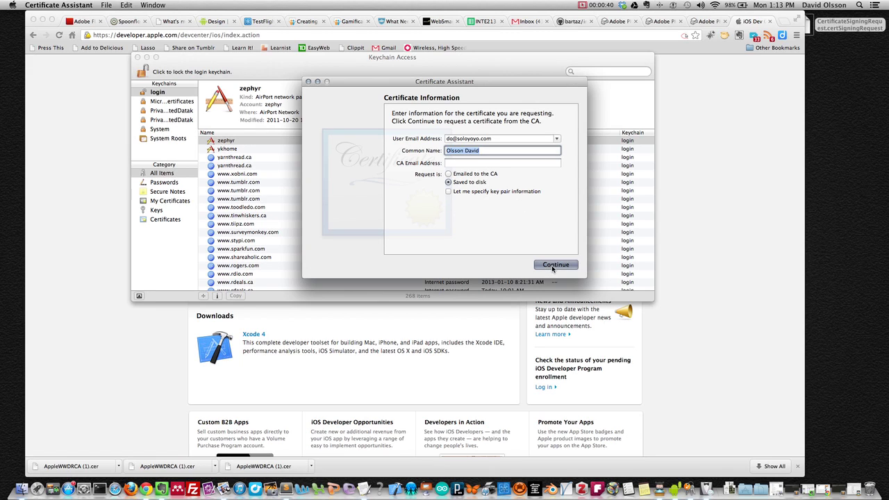
{"action": "left_click", "coordinate": [511, 139]}
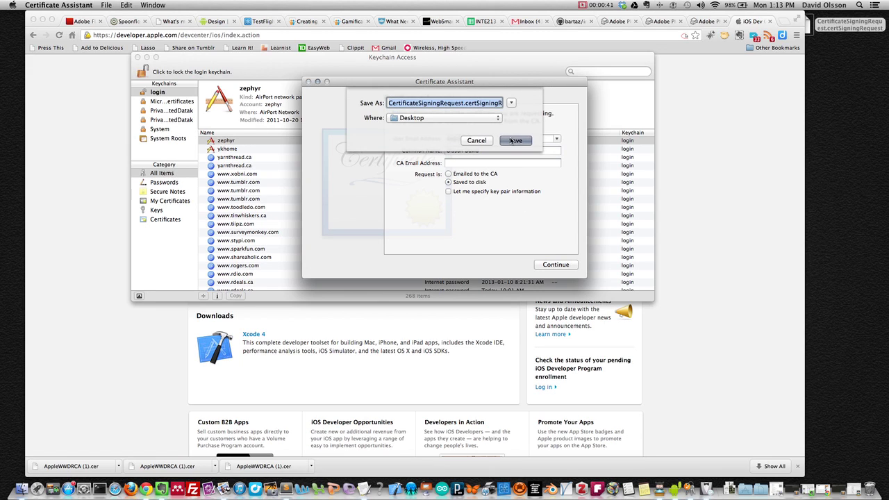
{"action": "left_click", "coordinate": [511, 151]}
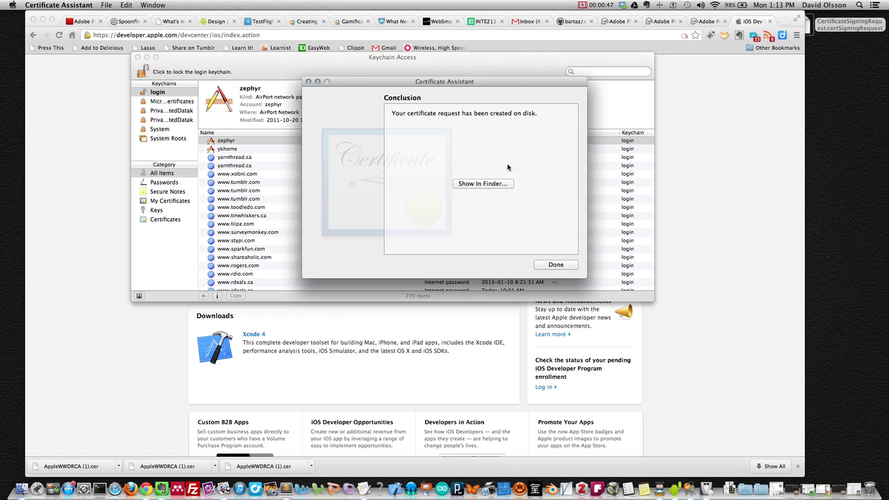
{"action": "left_click", "coordinate": [556, 265]}
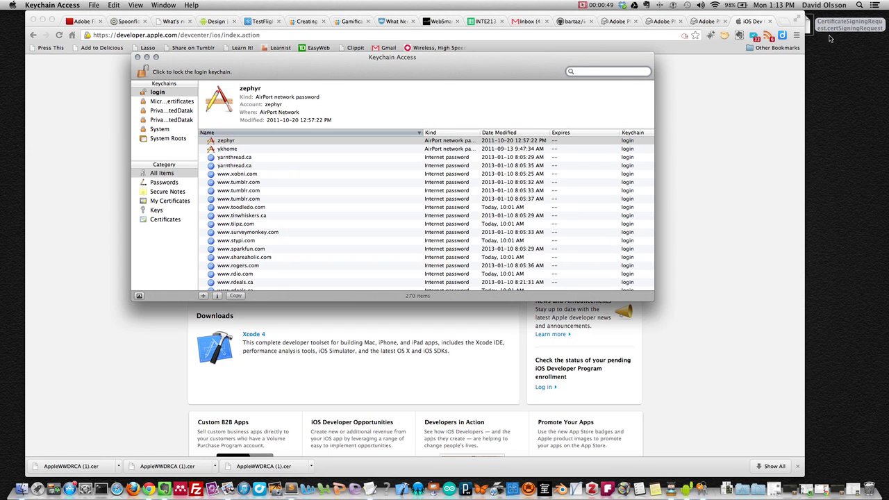
- Hide Keychain Access and sign in to the iOS Dev Center with the Apple ID
{"action": "left_click_drag", "start_coordinate": [833, 26], "coordinate": [834, 54]}
{"action": "left_click", "coordinate": [436, 73]}
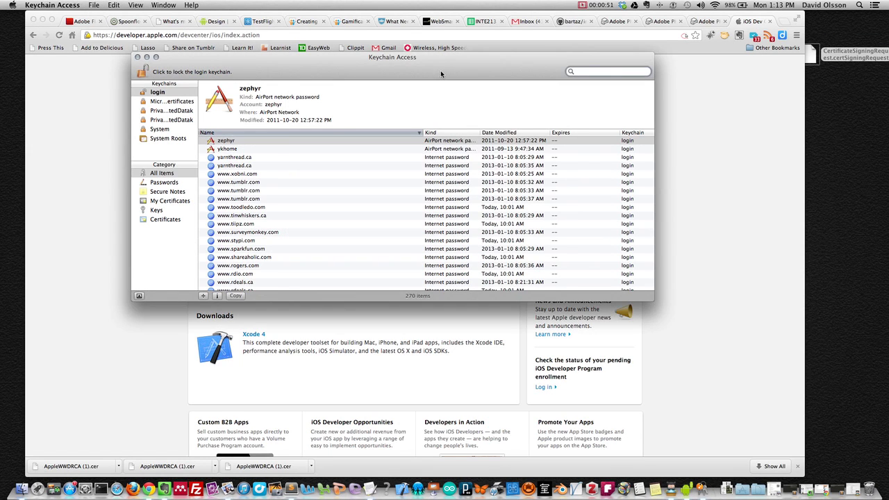
{"action": "key", "text": "super+h"}
{"action": "left_click", "coordinate": [590, 104]}
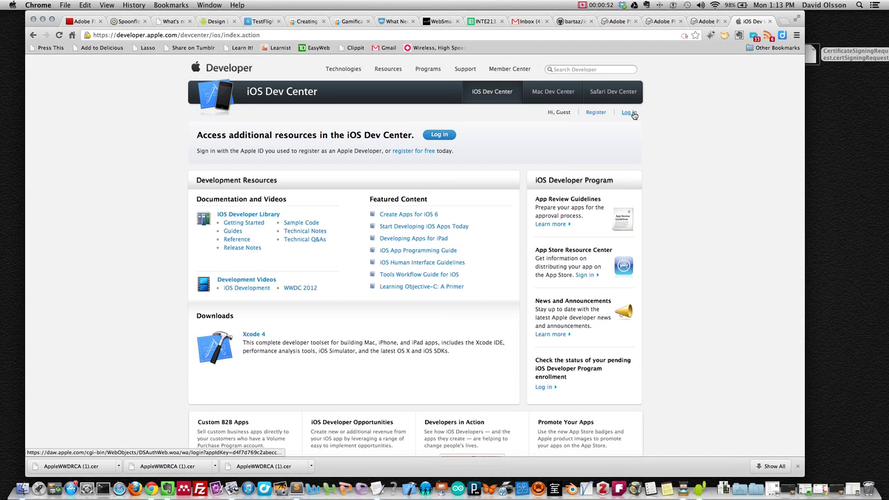
{"action": "left_click", "coordinate": [630, 113]}
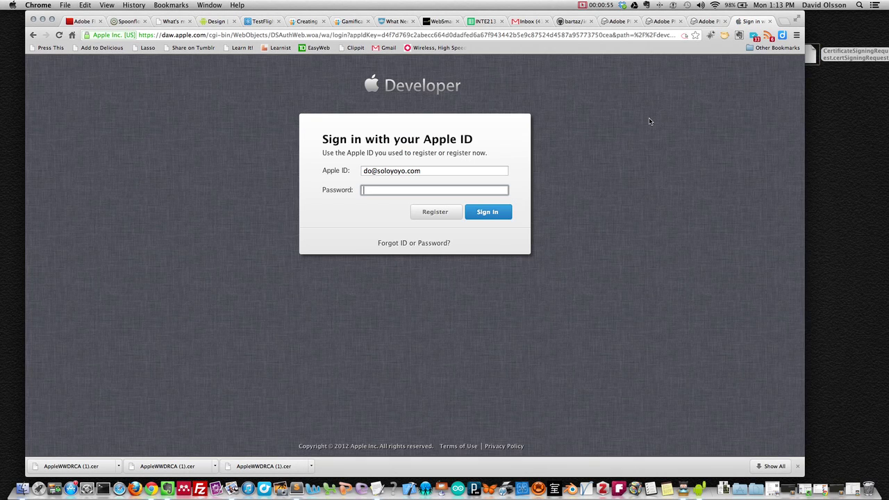
{"action": "left_click", "coordinate": [499, 215]}
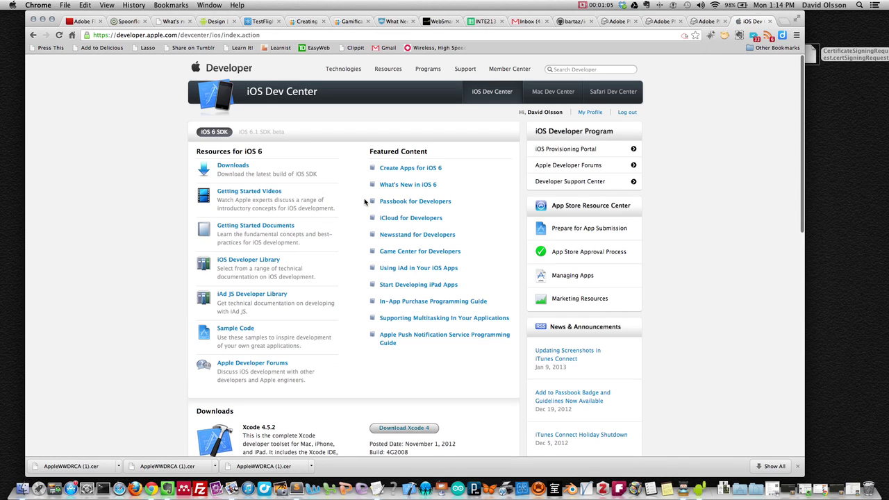
- Open the Provisioning Portal's Certificates page and download the AppleWWDRCA intermediate certificate
{"action": "left_click", "coordinate": [575, 149]}
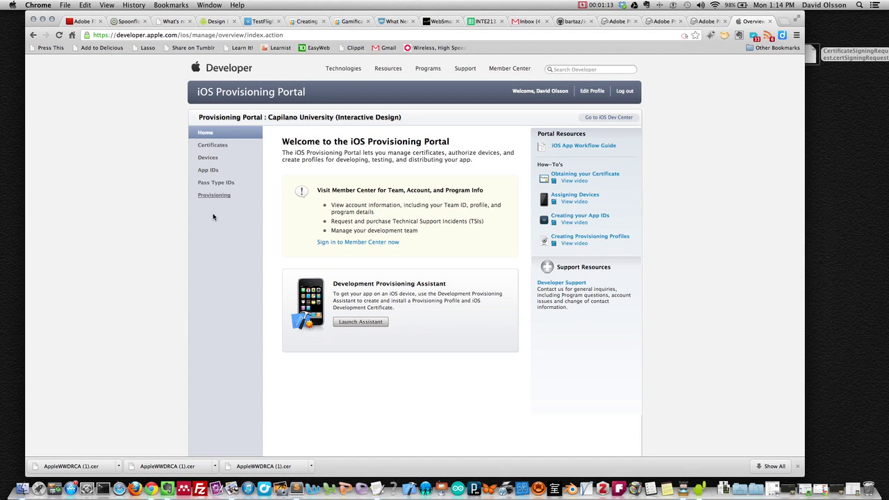
{"action": "left_click", "coordinate": [213, 147]}
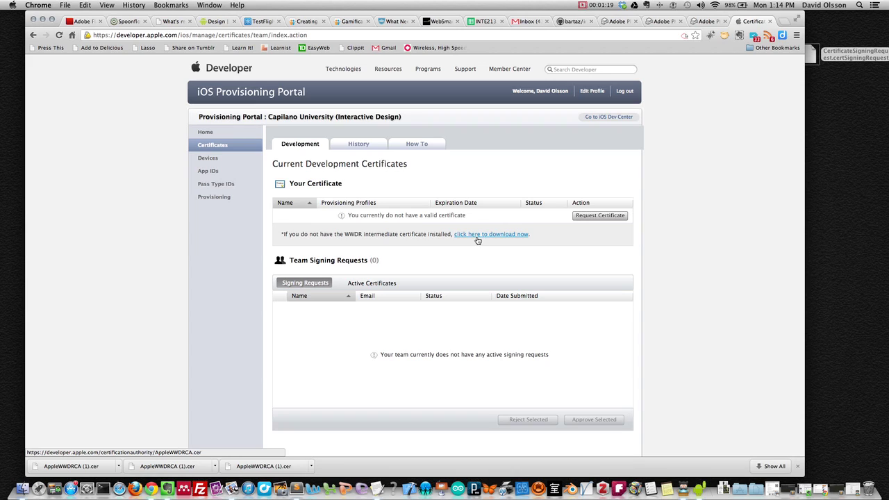
{"action": "left_click_drag", "start_coordinate": [281, 234], "coordinate": [535, 235]}
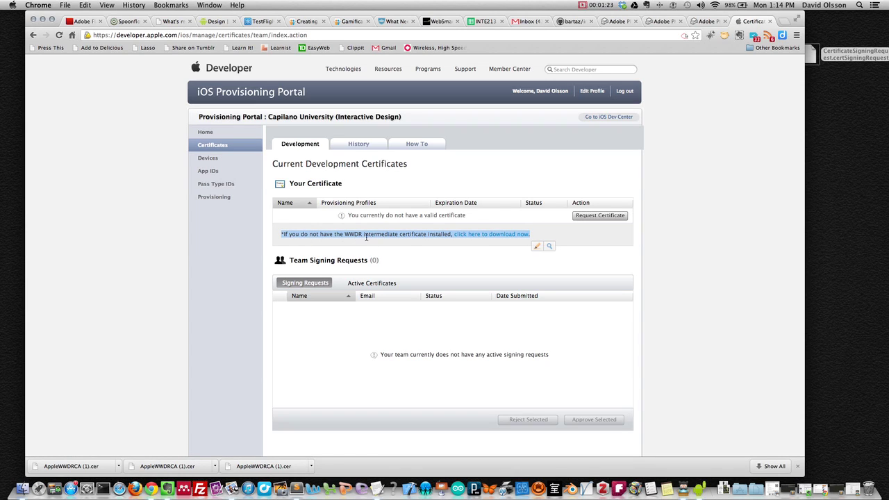
{"action": "left_click", "coordinate": [474, 234]}
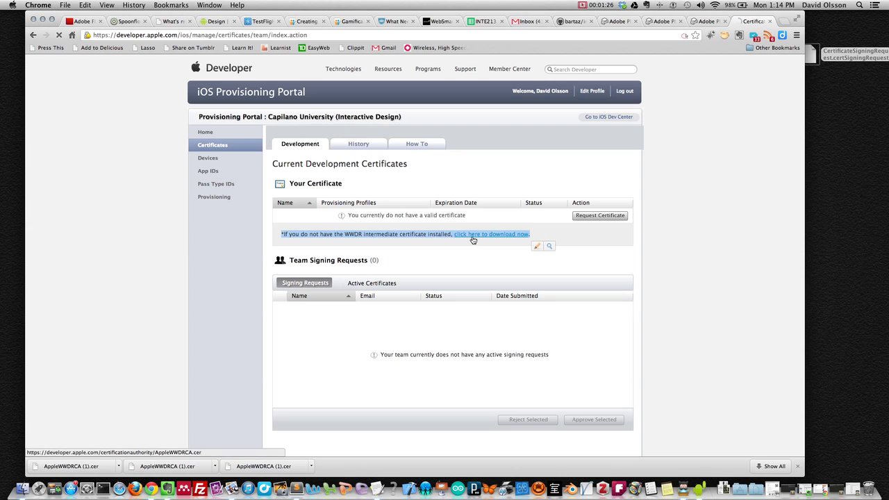
- Put the downloaded AppleWWDRCA.cer on the desktop and install it into the keychain
{"action": "left_click", "coordinate": [724, 478]}
{"action": "left_click_drag", "start_coordinate": [727, 475], "coordinate": [836, 187]}
{"action": "double_click", "coordinate": [837, 187]}
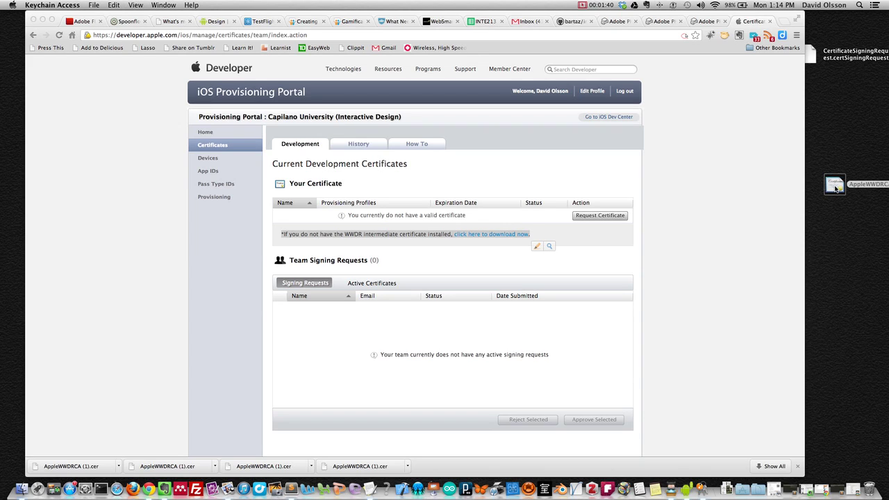
- Hide Keychain Access, move the desktop WWDR certificate to the Trash, and return to the portal
{"action": "key", "text": "super+Tab"}
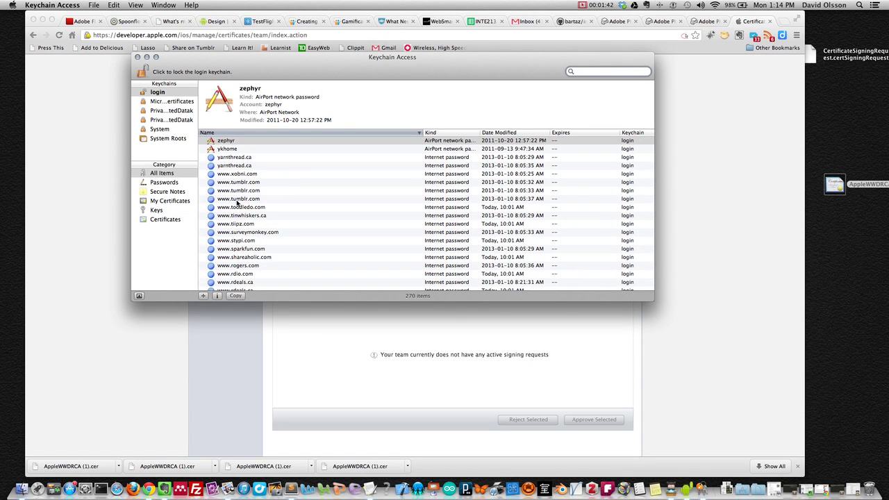
{"action": "left_click_drag", "start_coordinate": [382, 66], "coordinate": [402, 66]}
{"action": "key", "text": "super+h"}
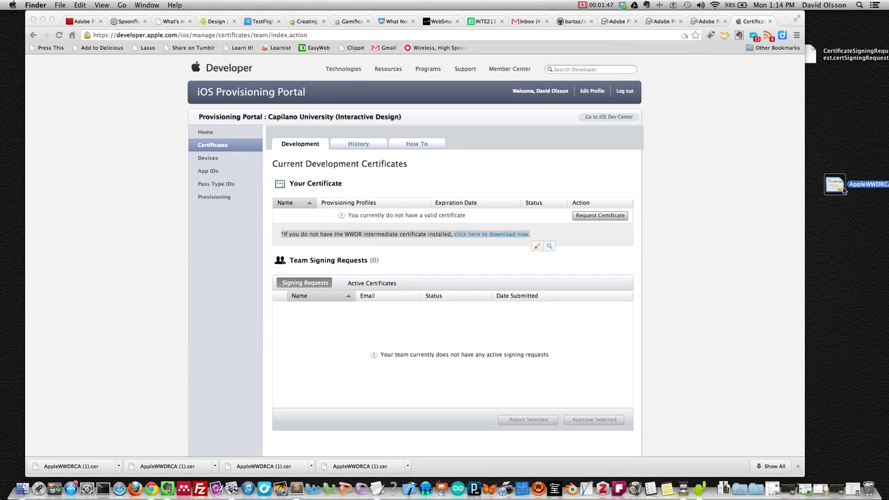
{"action": "left_click_drag", "start_coordinate": [836, 184], "coordinate": [870, 492]}
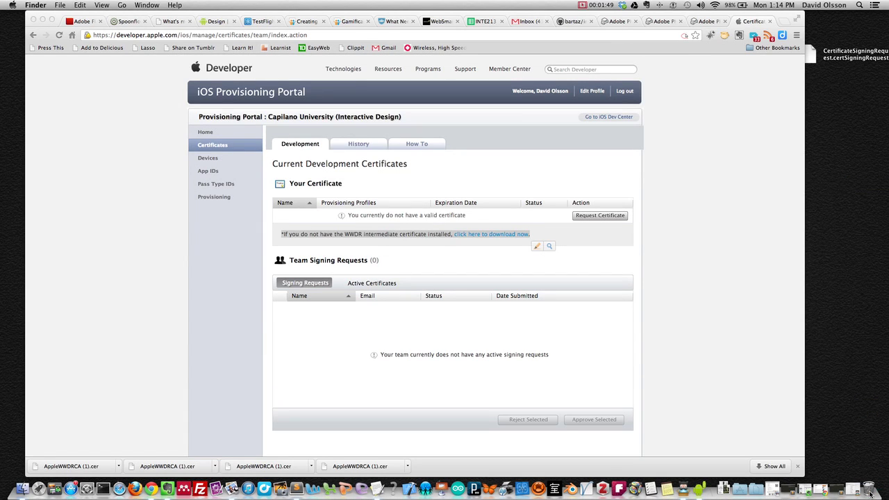
{"action": "left_click", "coordinate": [595, 265]}
- Request a development certificate and attach CertificateSigningRequest from the Desktop
{"action": "left_click", "coordinate": [592, 218]}
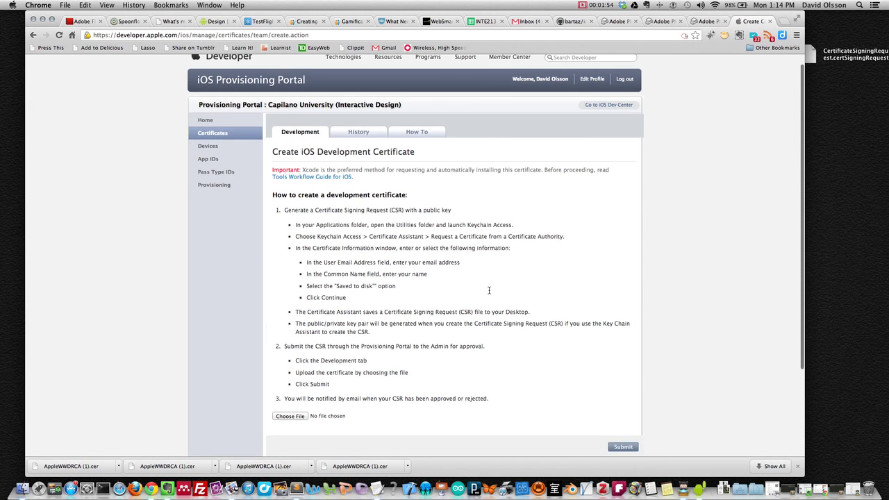
{"action": "left_click", "coordinate": [290, 304]}
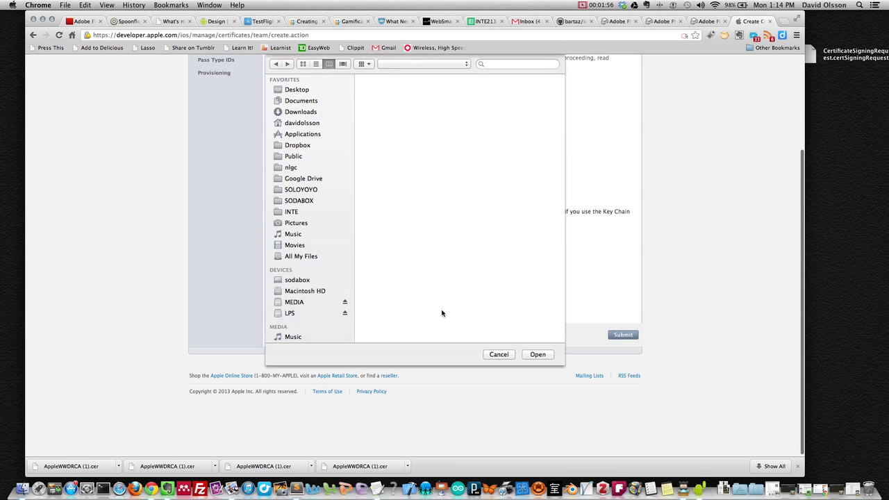
{"action": "left_click", "coordinate": [382, 79]}
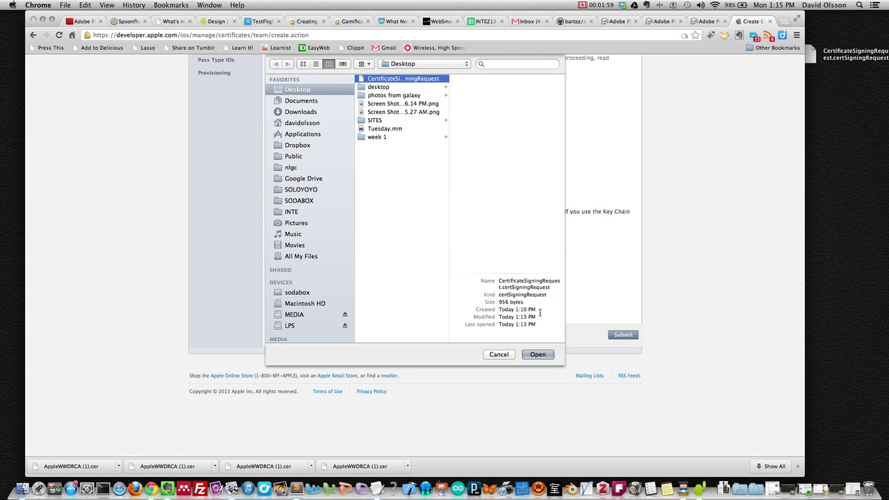
{"action": "left_click", "coordinate": [538, 355]}
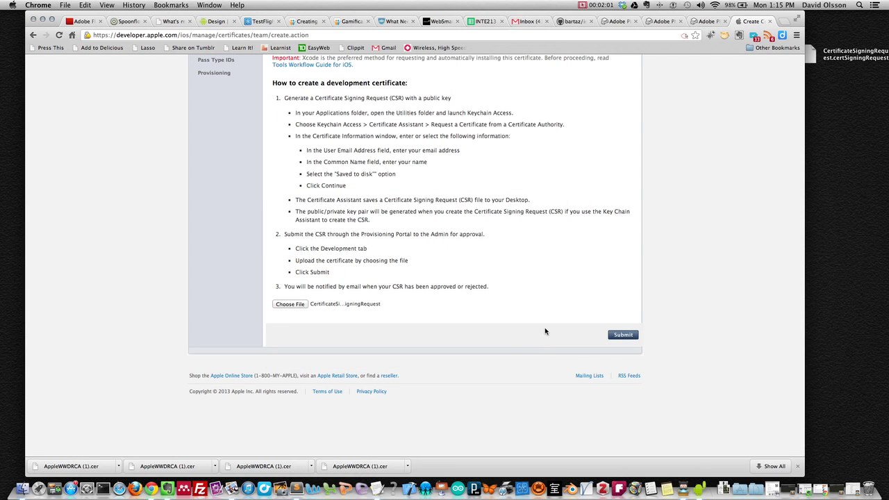
- Submit the signing request and confirm the certificate shows Pending Issuance
{"action": "left_click", "coordinate": [622, 334]}
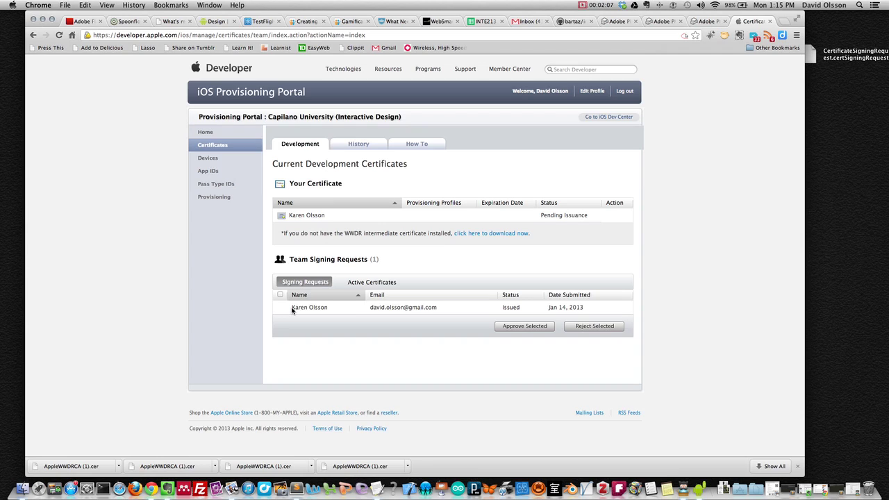
{"action": "left_click_drag", "start_coordinate": [291, 308], "coordinate": [598, 306]}
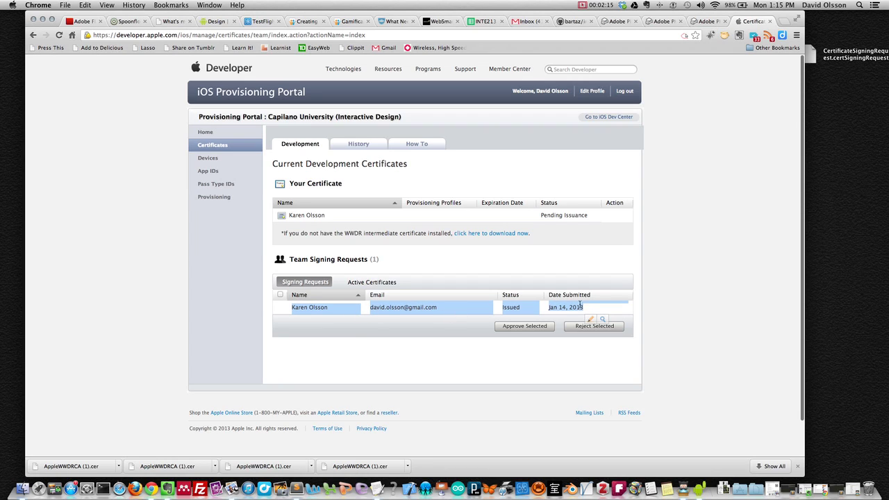
{"action": "left_click", "coordinate": [777, 5]}
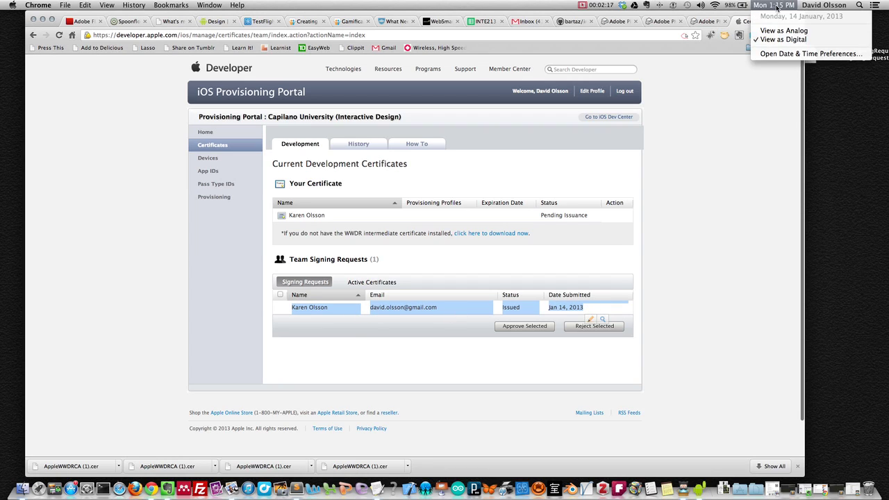
{"action": "left_click", "coordinate": [777, 6]}
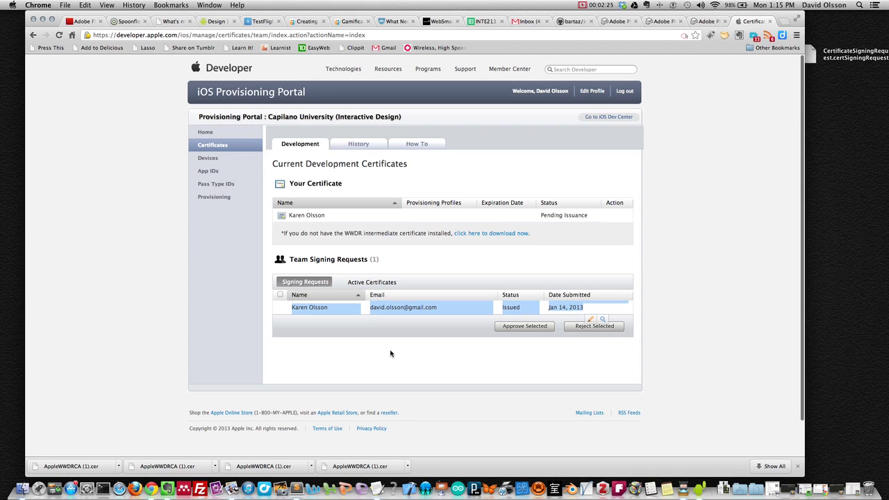
- Clear the row highlight and log out of the developer account
{"action": "left_click", "coordinate": [283, 309]}
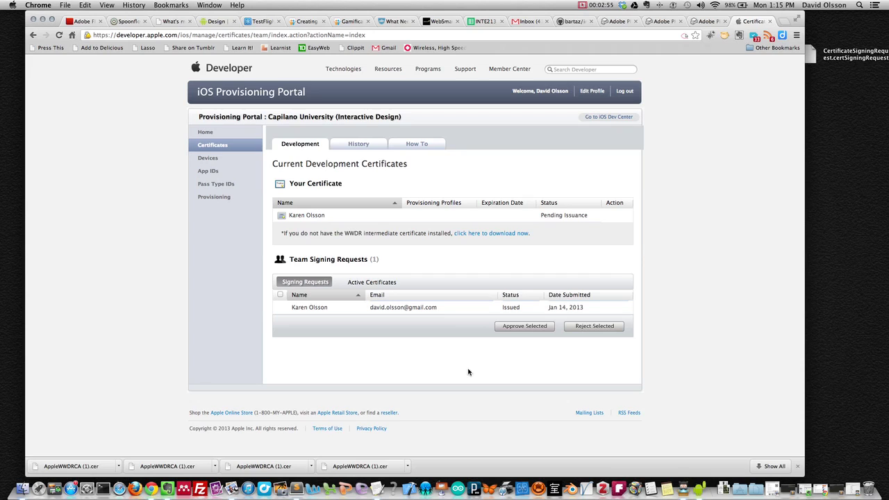
{"action": "left_click", "coordinate": [625, 91]}
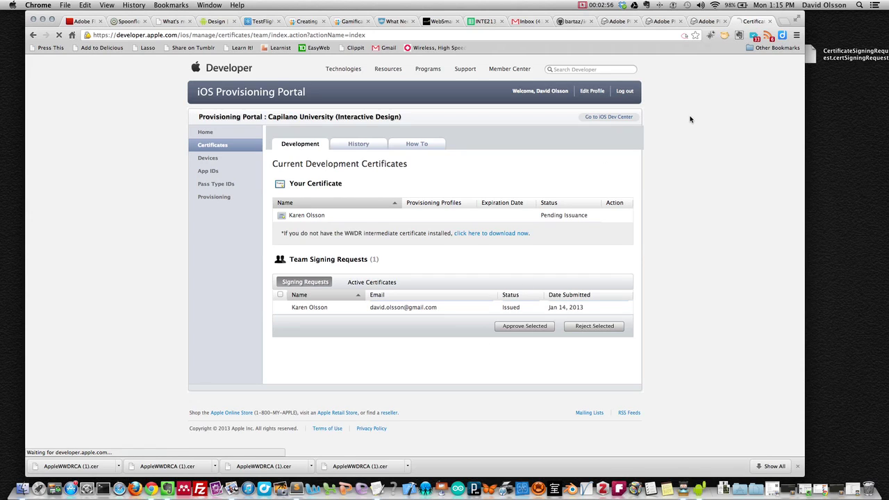